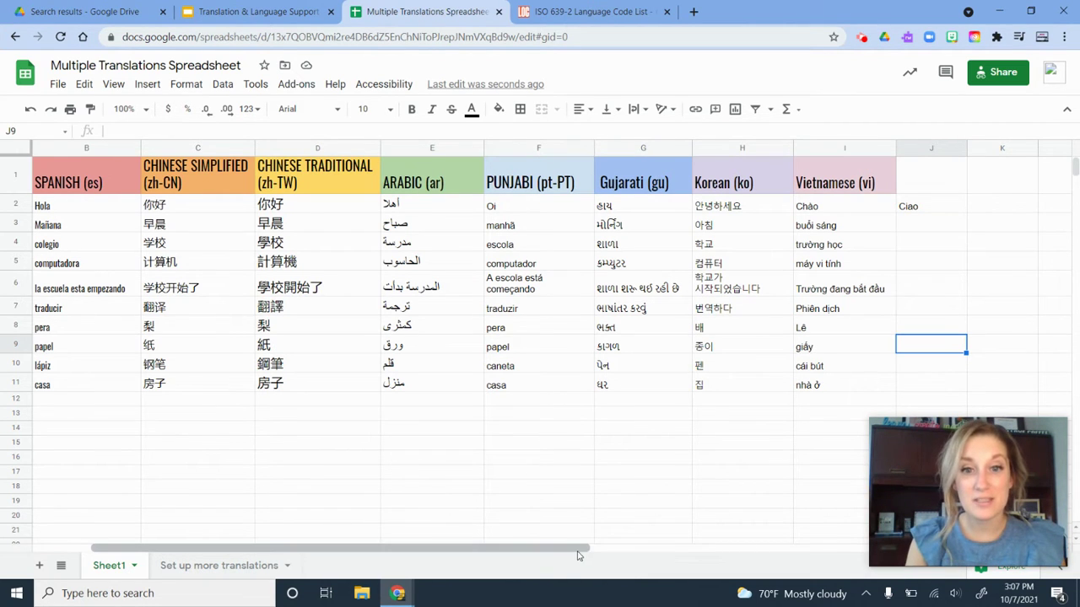
Glance at the Set up more translations sheet, then return to the Sheet1 translation table
left_click_drag(573, 550, 520, 550)
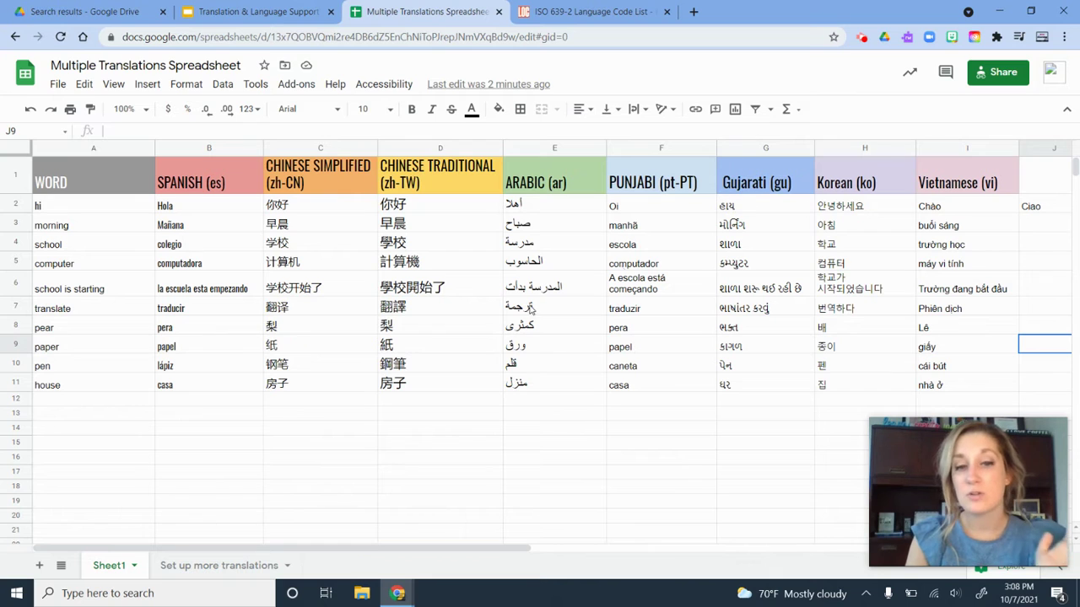
left_click(229, 569)
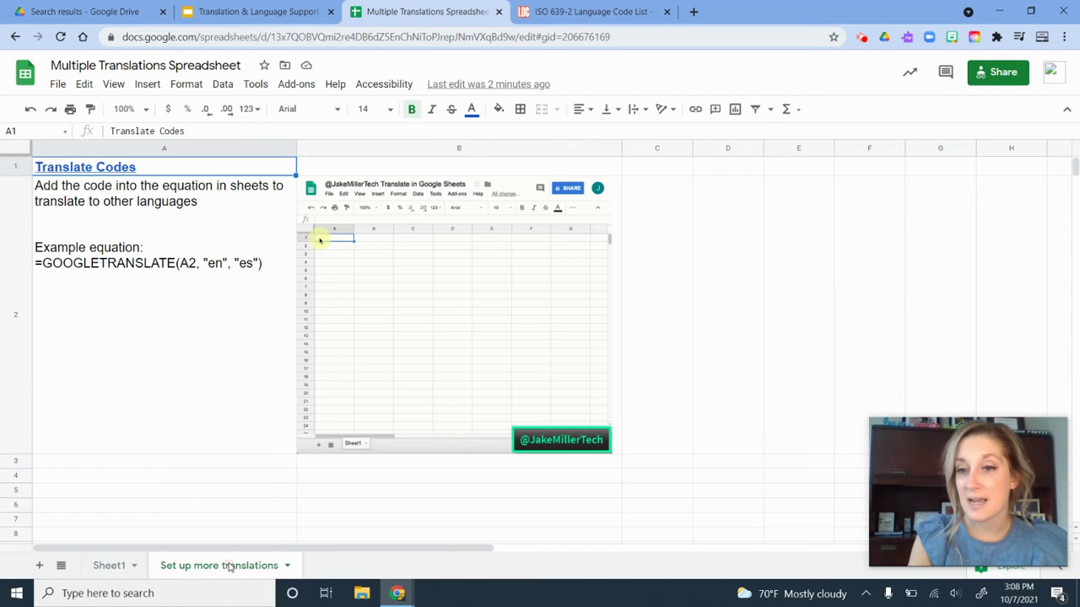
mouse_move(122, 171)
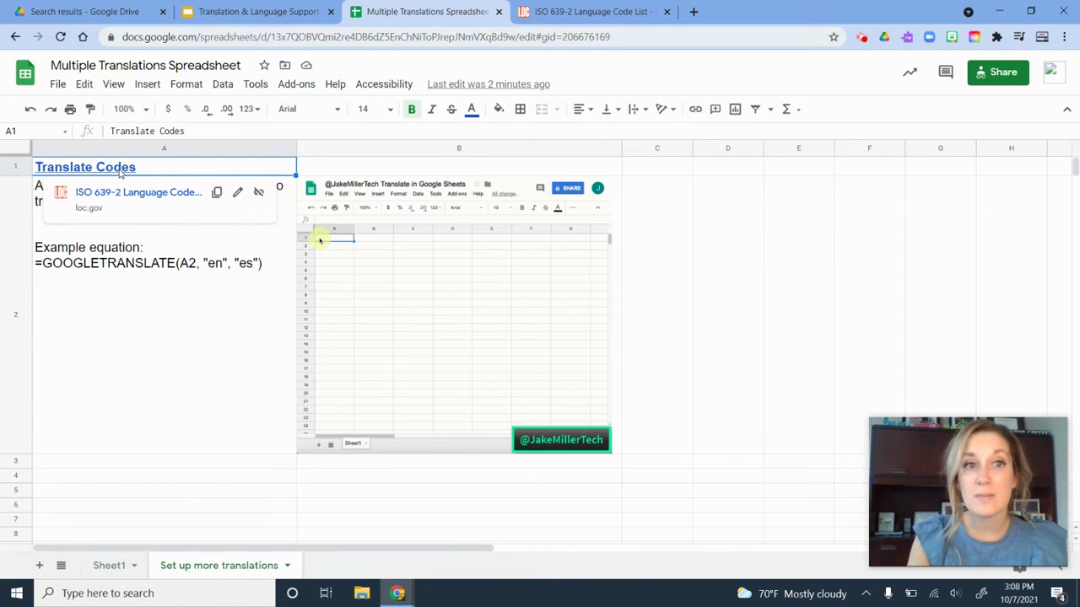
left_click(109, 566)
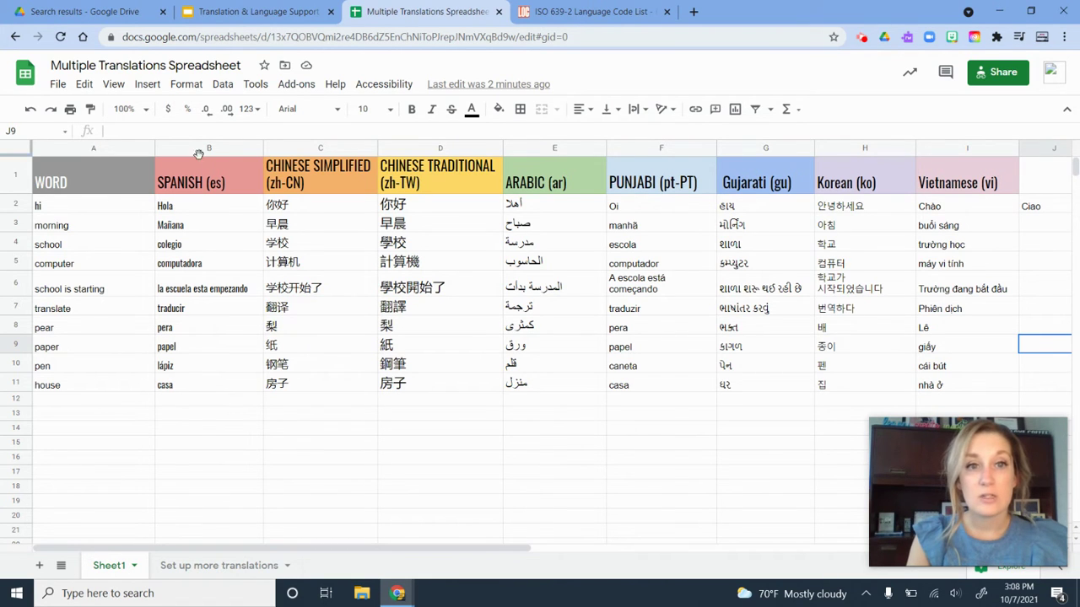
Enter 'work' in A12 and fill B11's Spanish formula down so B12 shows 'trabaja'
left_click(81, 404)
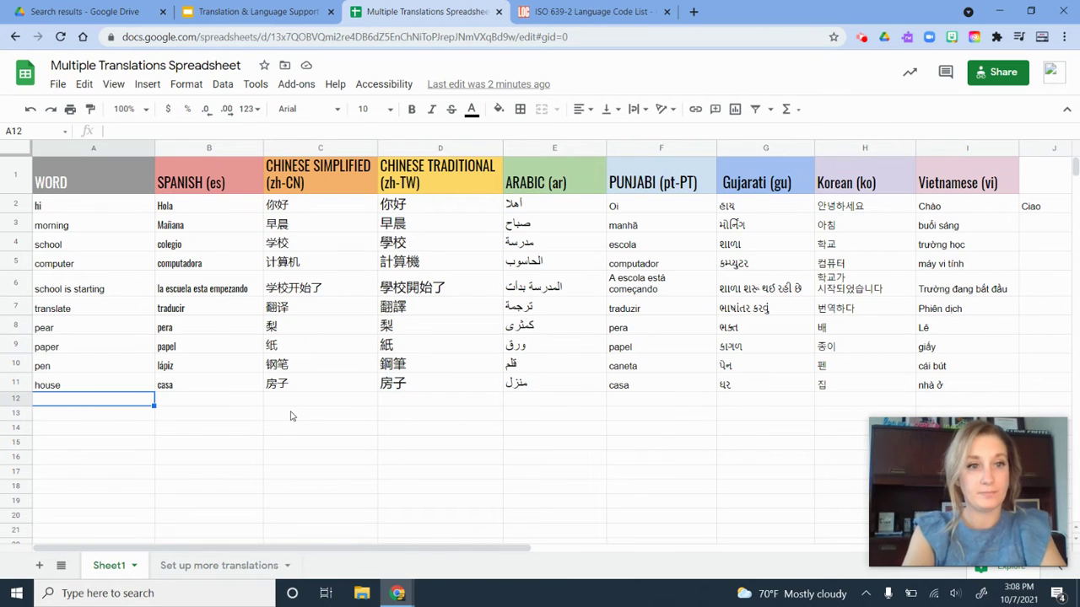
type("work")
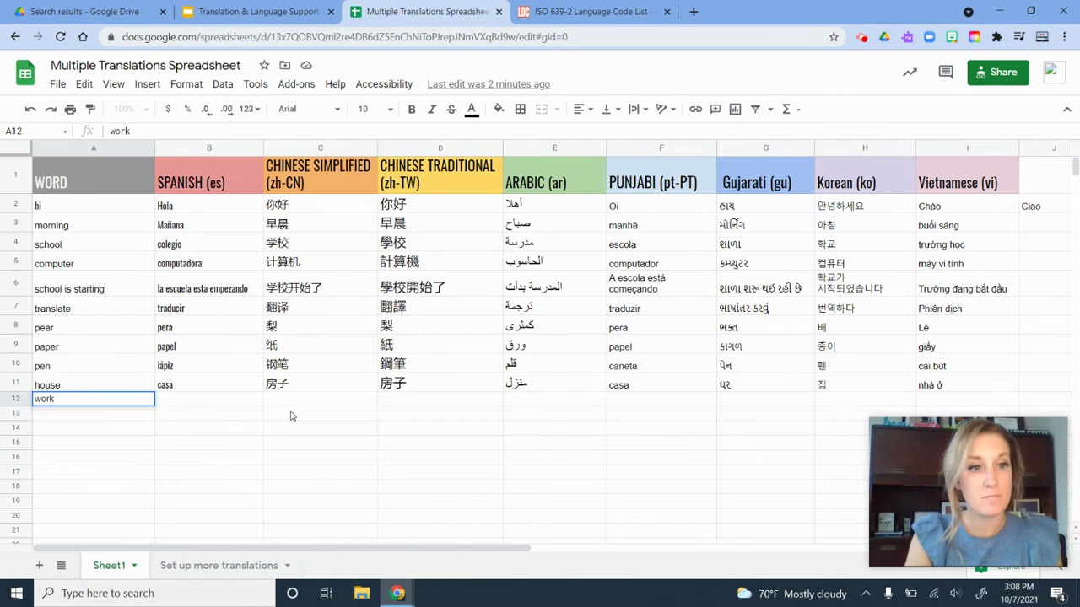
key("Return")
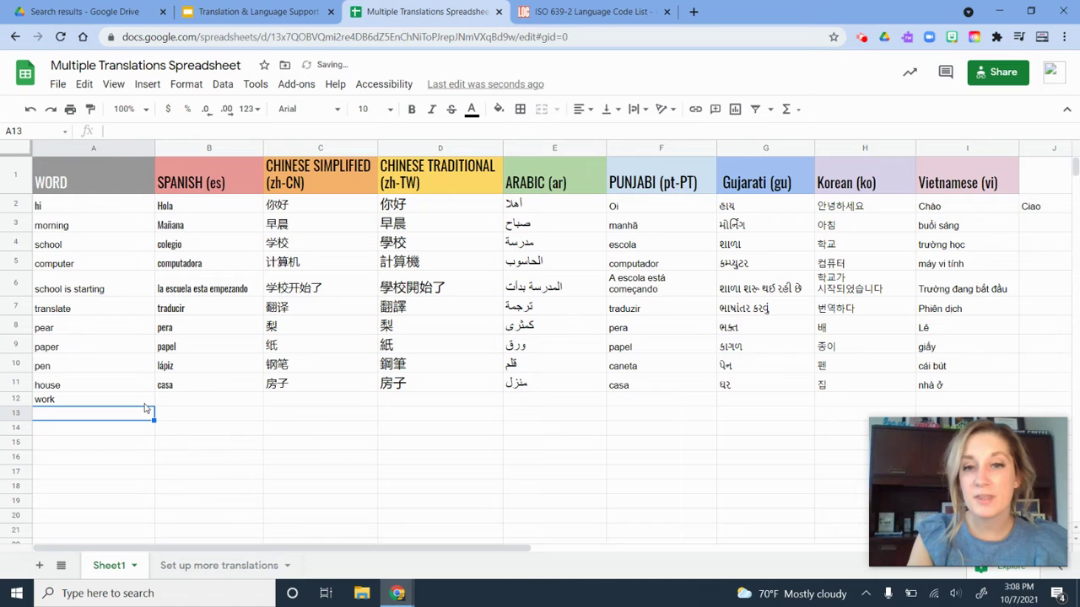
left_click(230, 388)
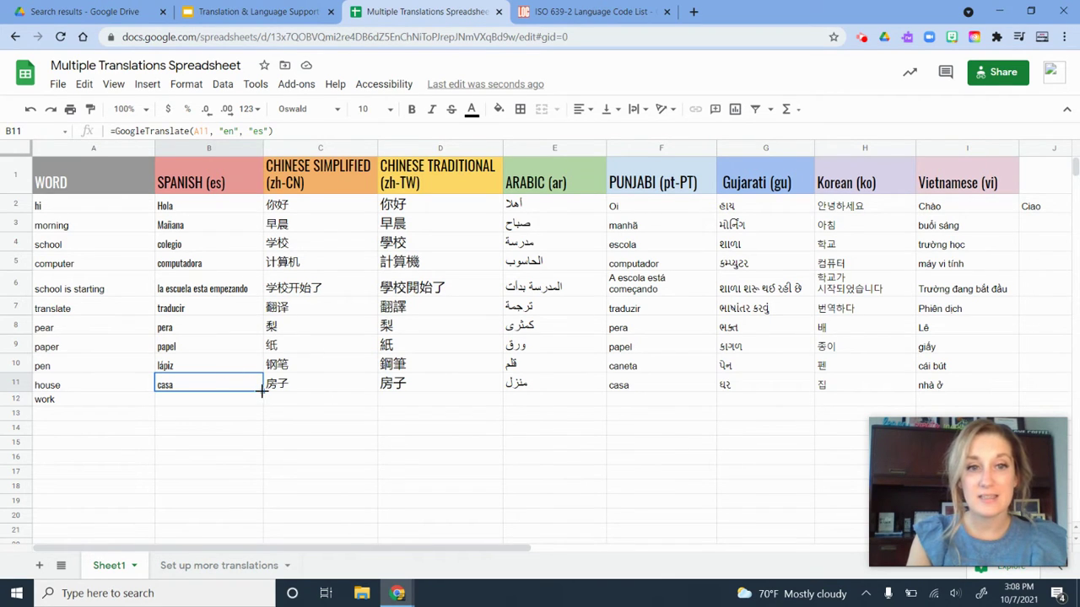
left_click_drag(264, 390, 261, 403)
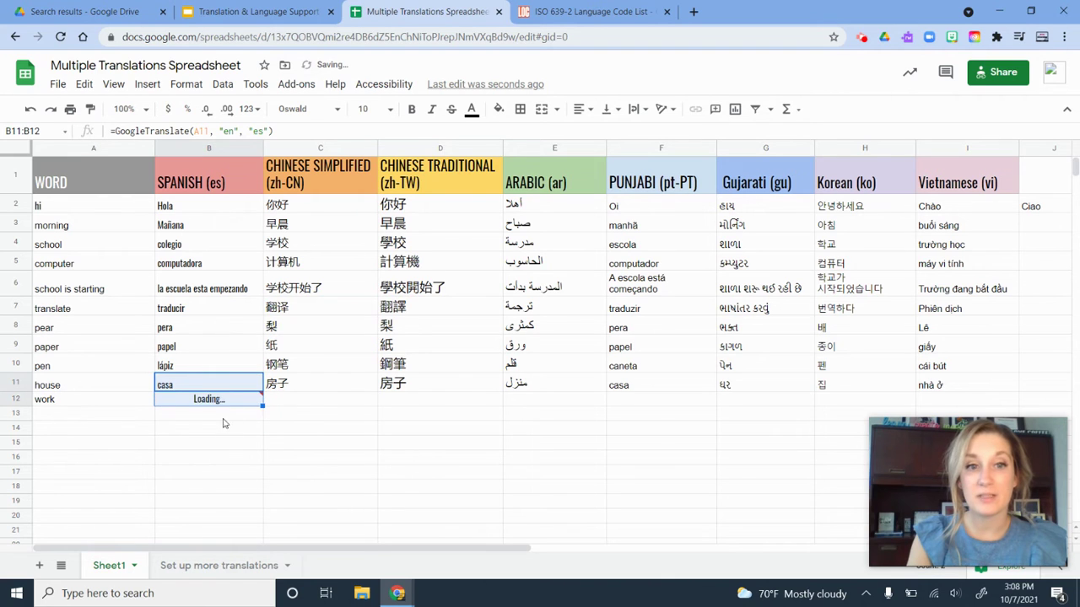
left_click(229, 447)
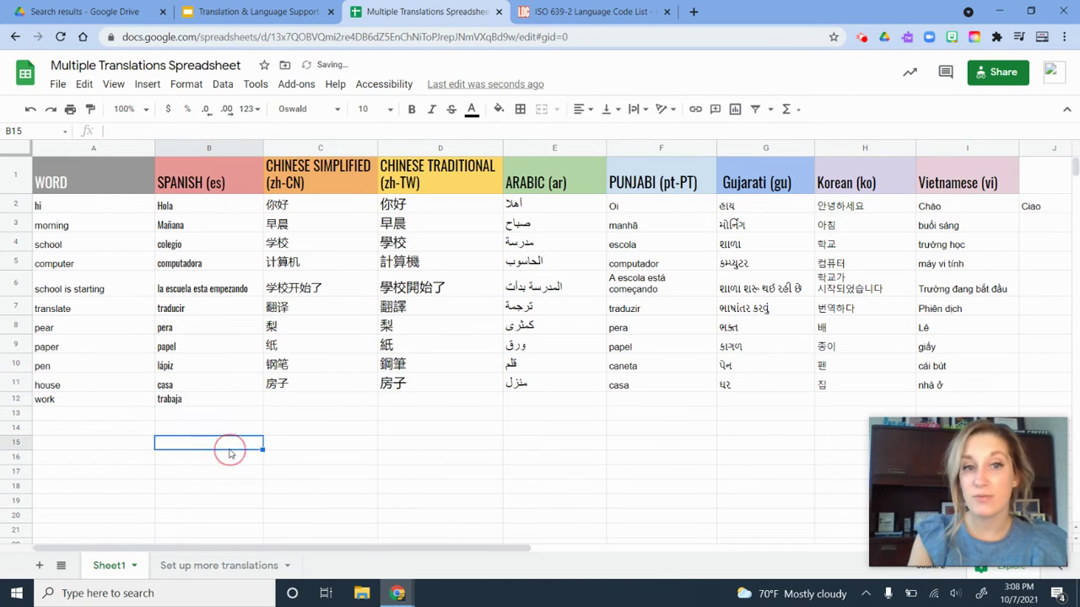
left_click(193, 400)
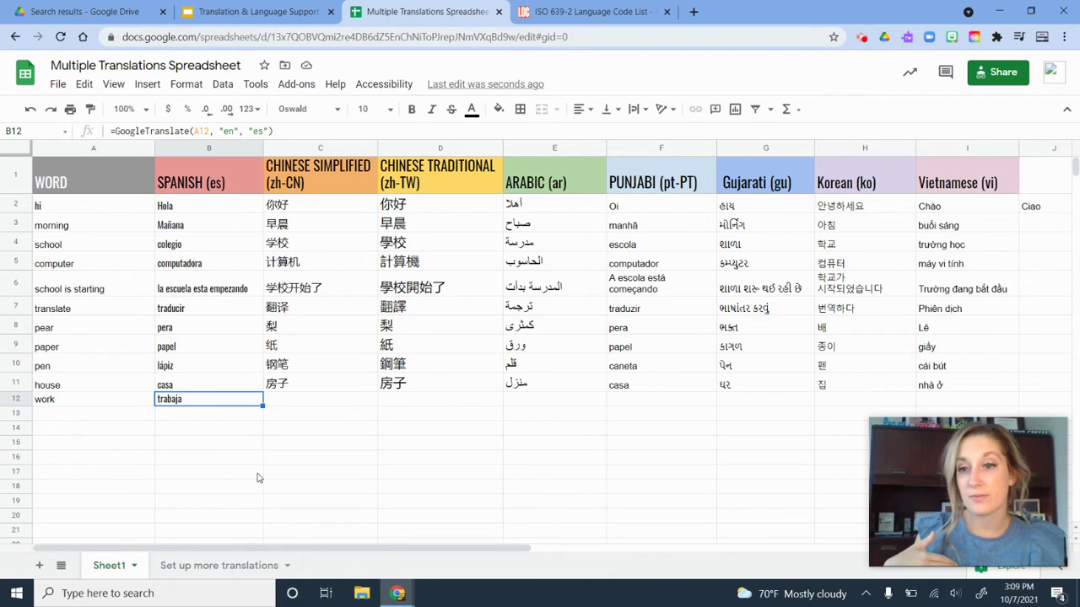
Fill the C11, D11 and E11 GoogleTranslate formulas down into row 12 for 'work'
left_click(359, 390)
left_click_drag(377, 390, 374, 404)
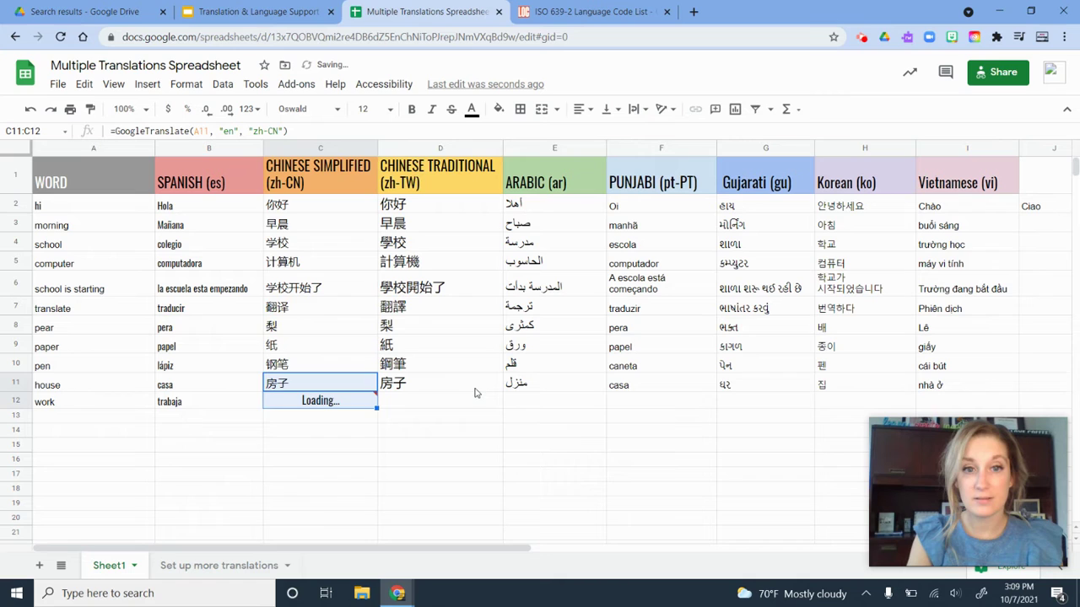
left_click(483, 388)
left_click_drag(502, 390, 501, 464)
left_click(501, 403)
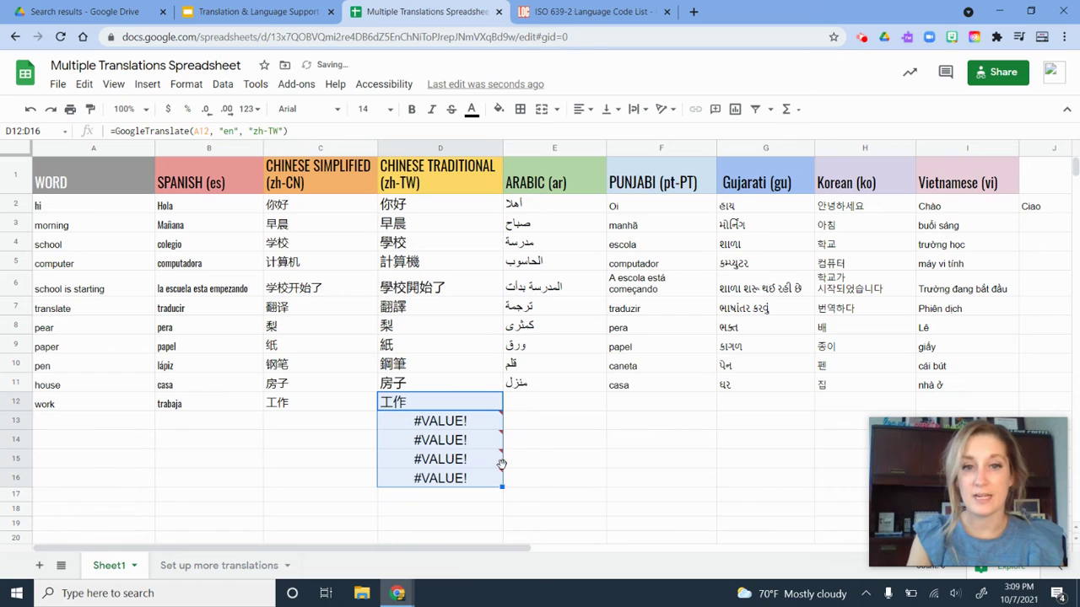
left_click(571, 463)
mouse_move(411, 423)
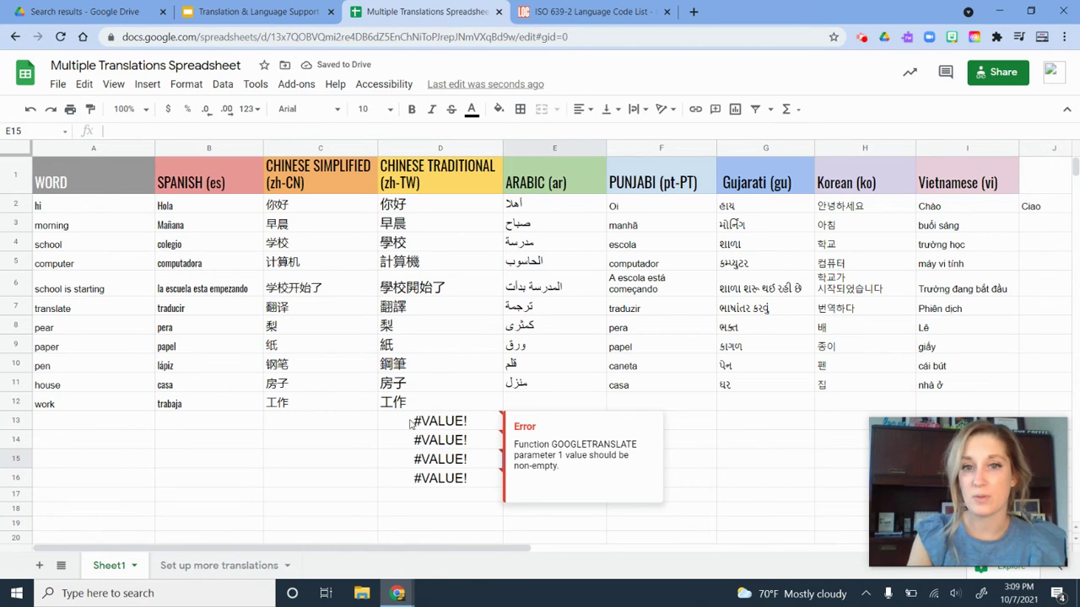
left_click(570, 383)
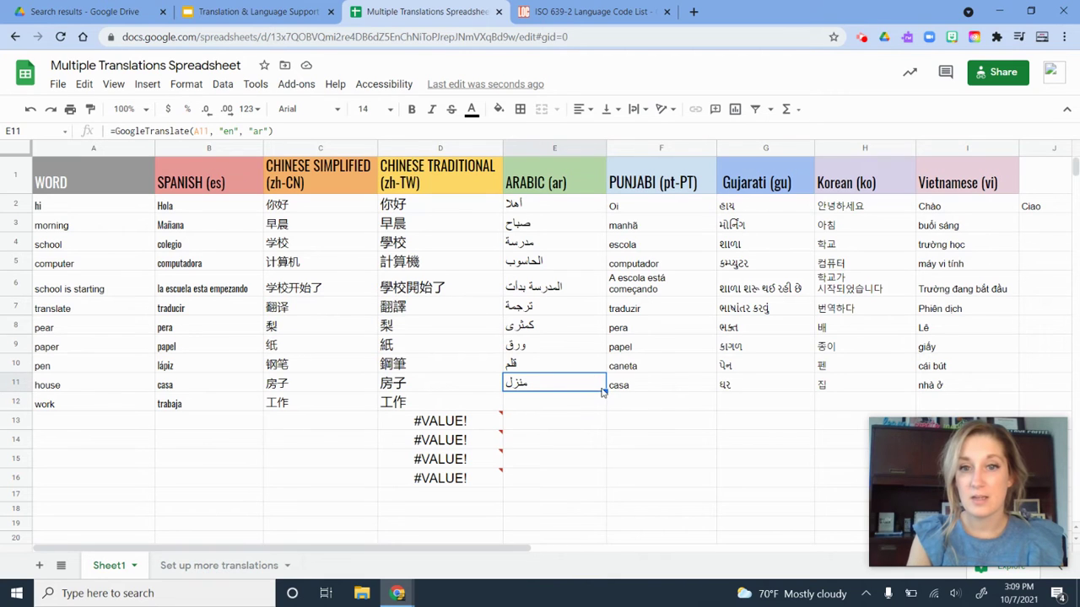
left_click_drag(604, 391, 607, 405)
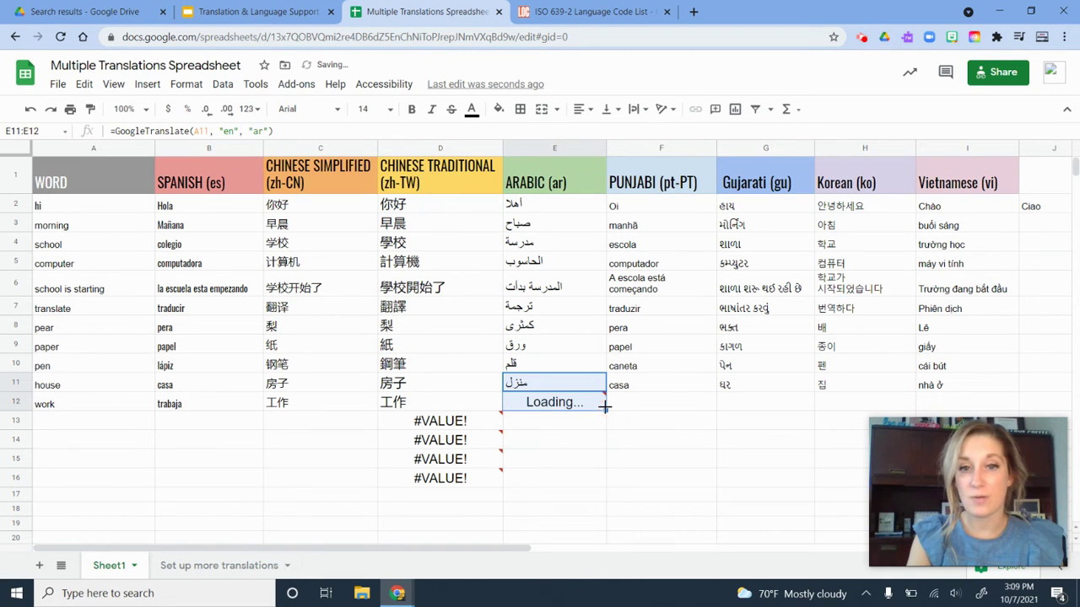
left_click(594, 460)
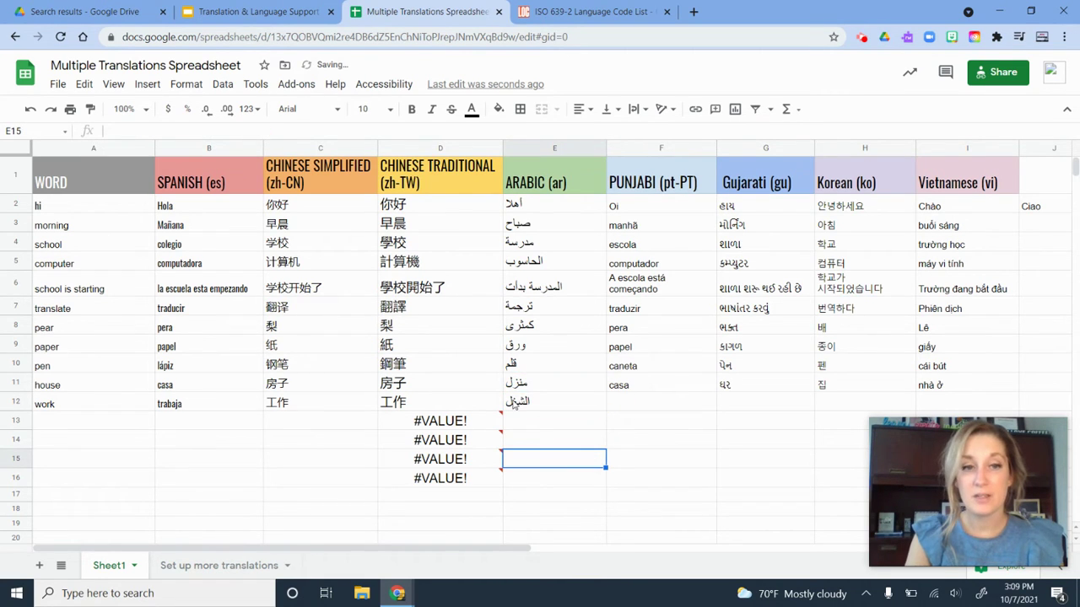
Inspect the Spanish formulas in B2 and B3, then view the Set up more translations sheet
left_click(211, 214)
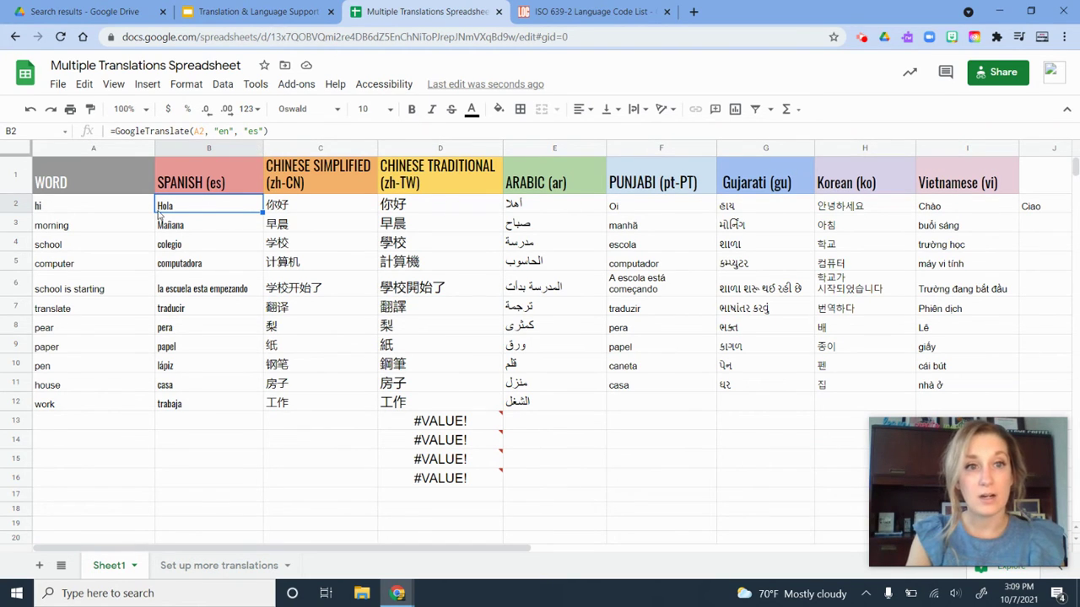
left_click(187, 227)
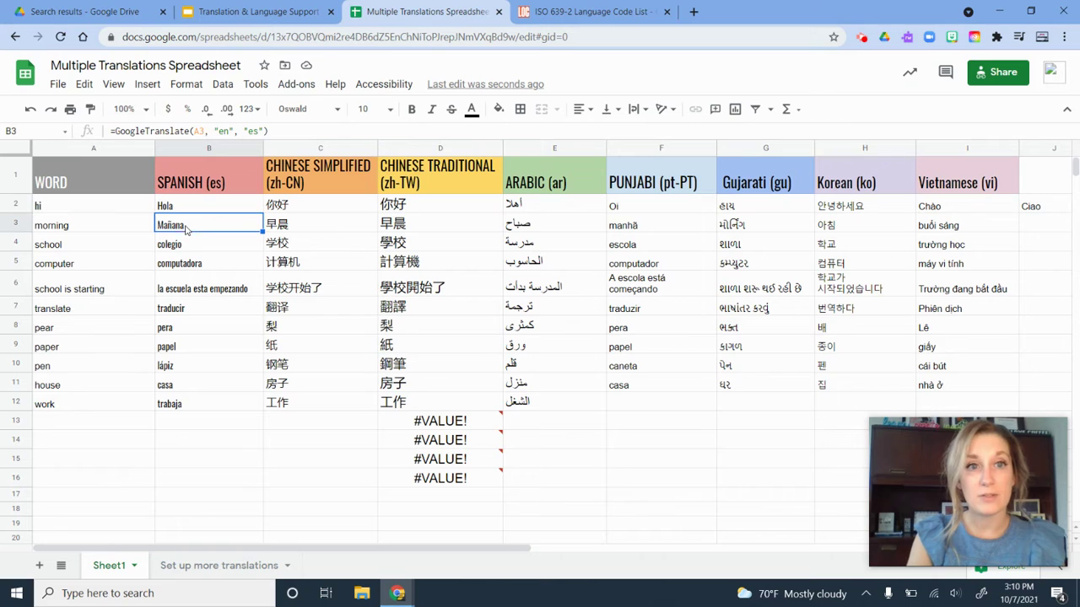
left_click(183, 565)
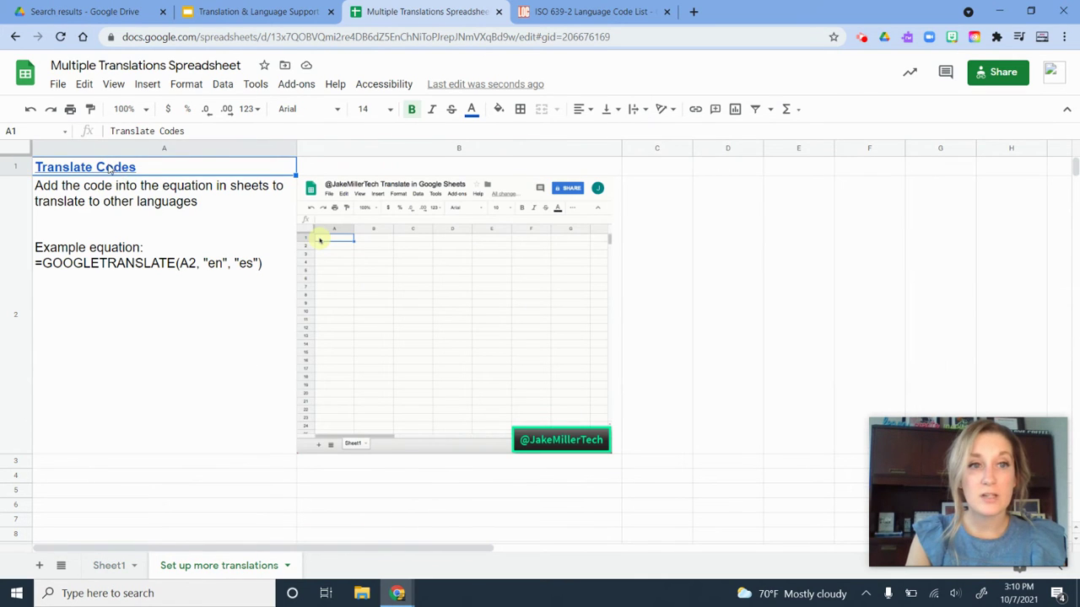
mouse_move(110, 169)
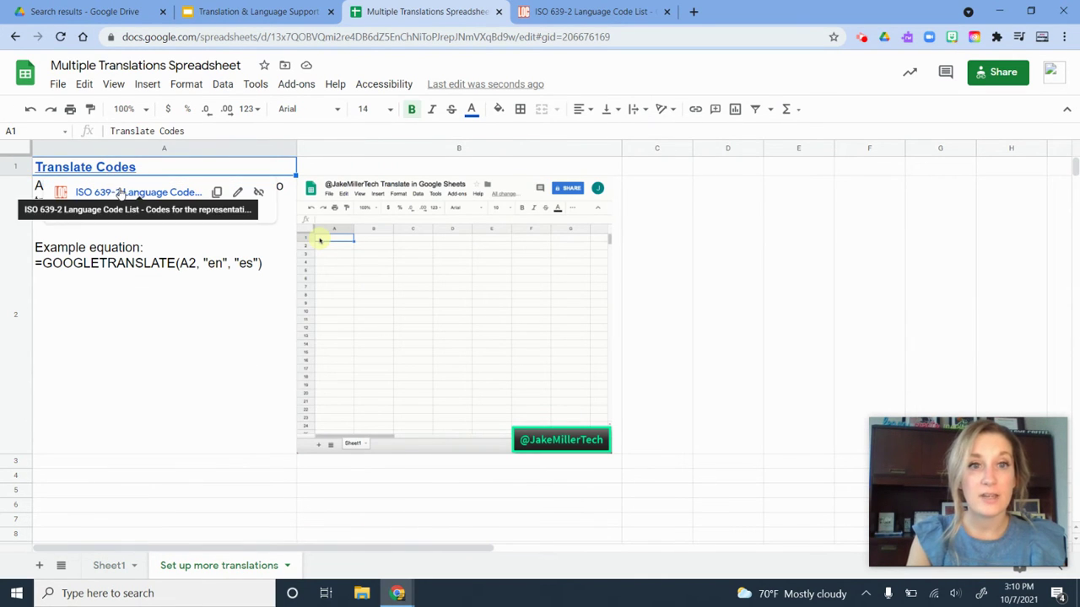
left_click(122, 192)
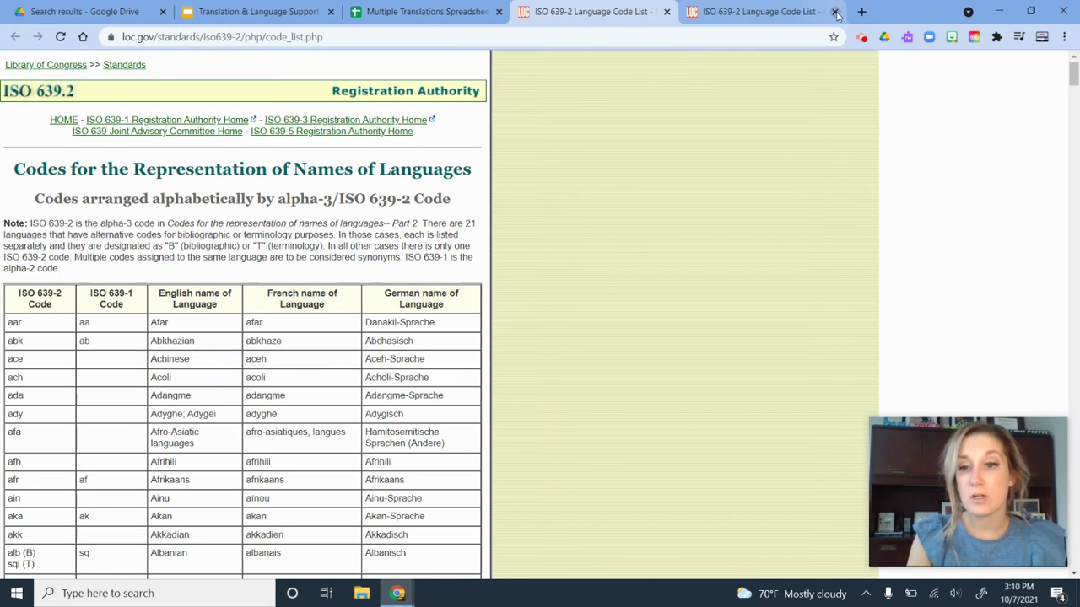
left_click(835, 12)
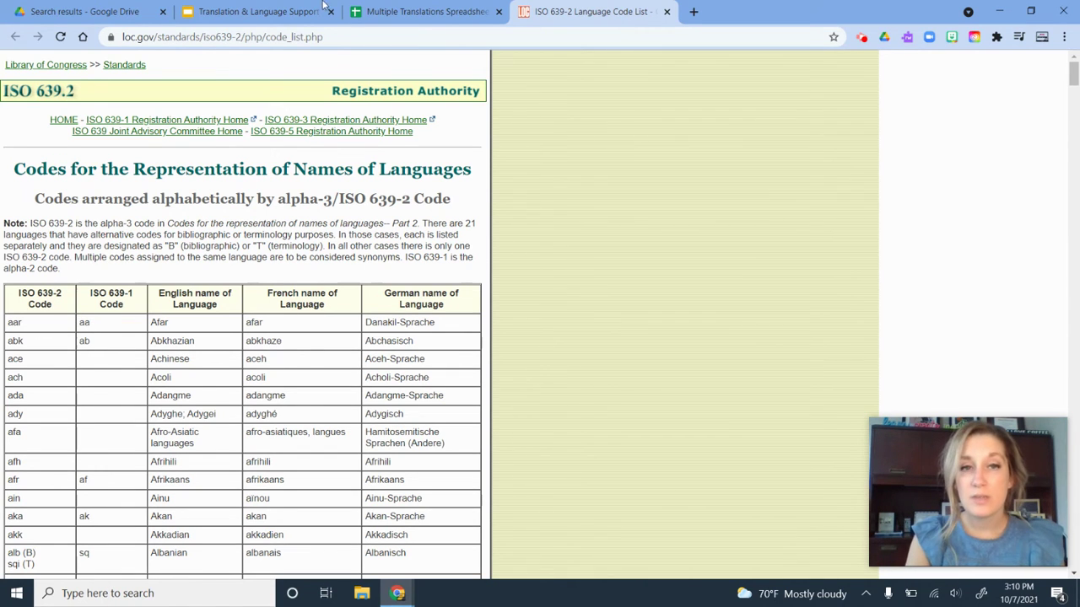
Show slide 14 of the Translation & Language Support deck on multi-language Sheets translation
left_click(403, 11)
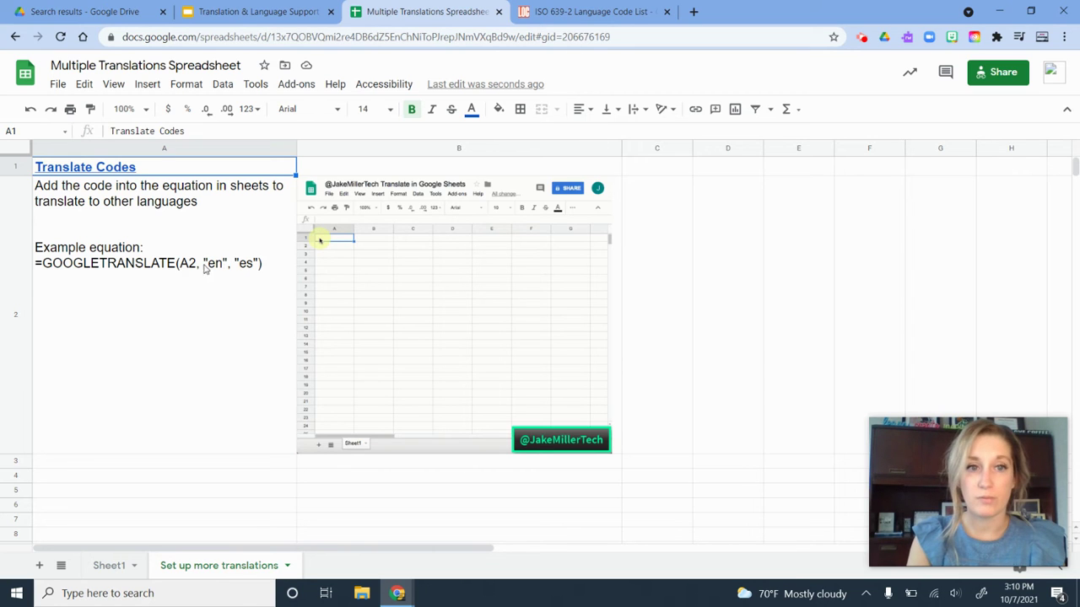
left_click(566, 10)
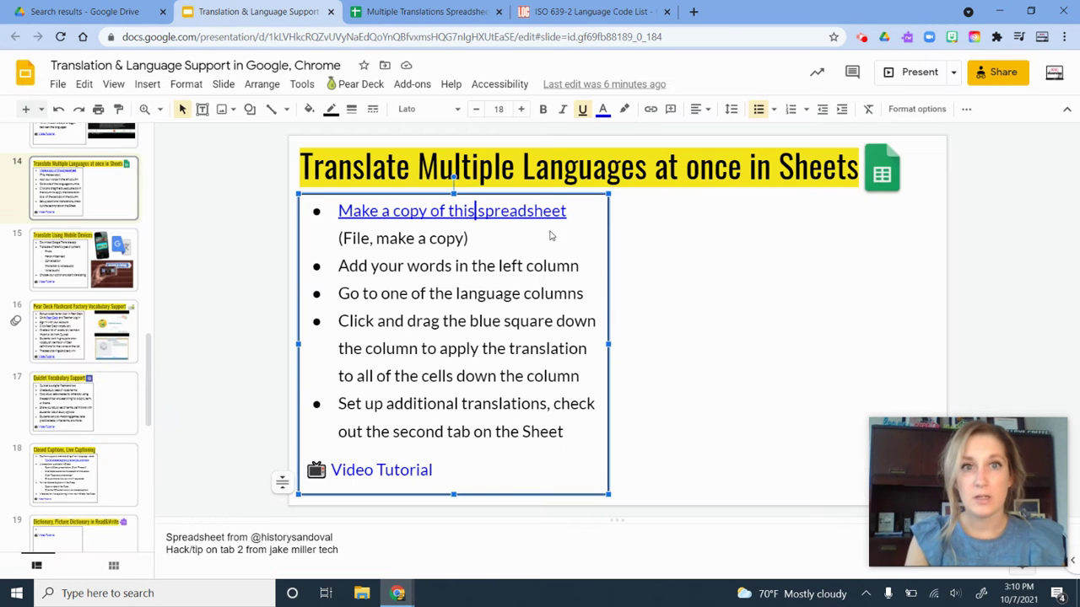
On Sheet1, review J2's Italian formula =GoogleTranslate(A2, "en", "it")
left_click(418, 10)
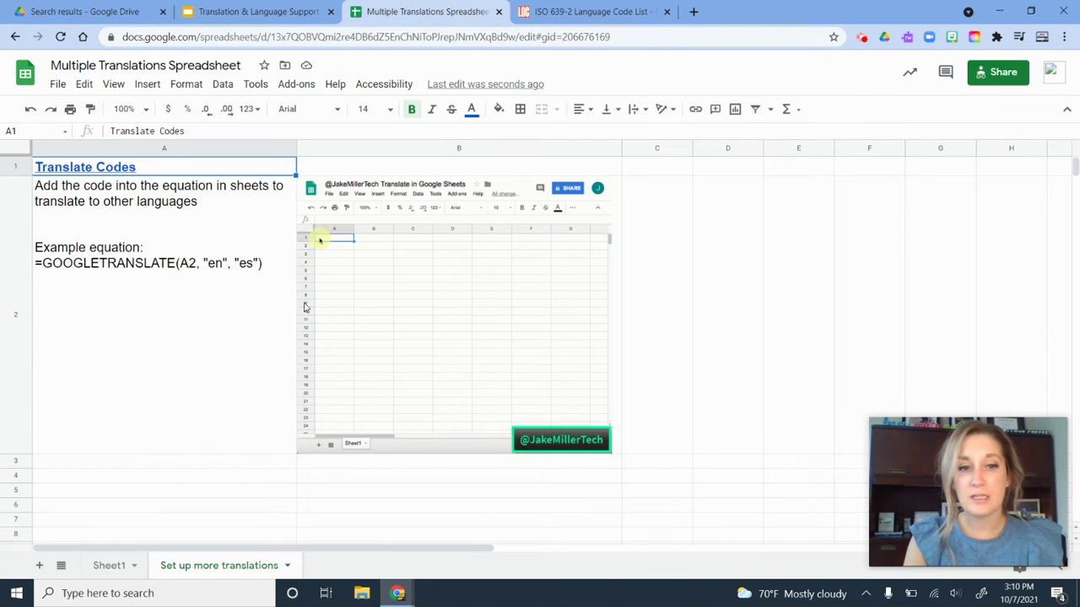
left_click(109, 567)
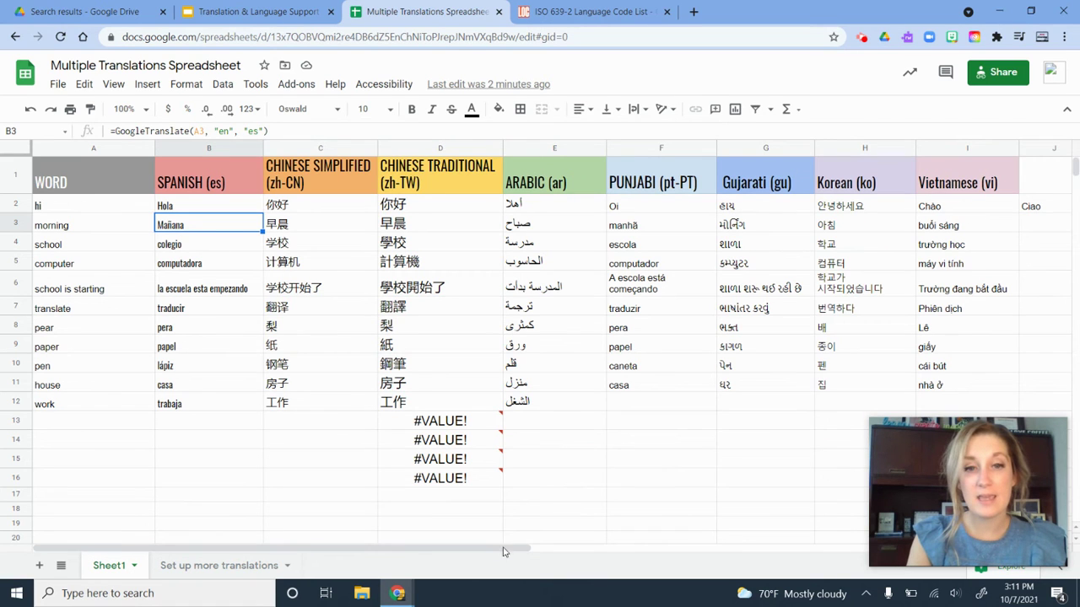
scroll(517, 551, "right", 5)
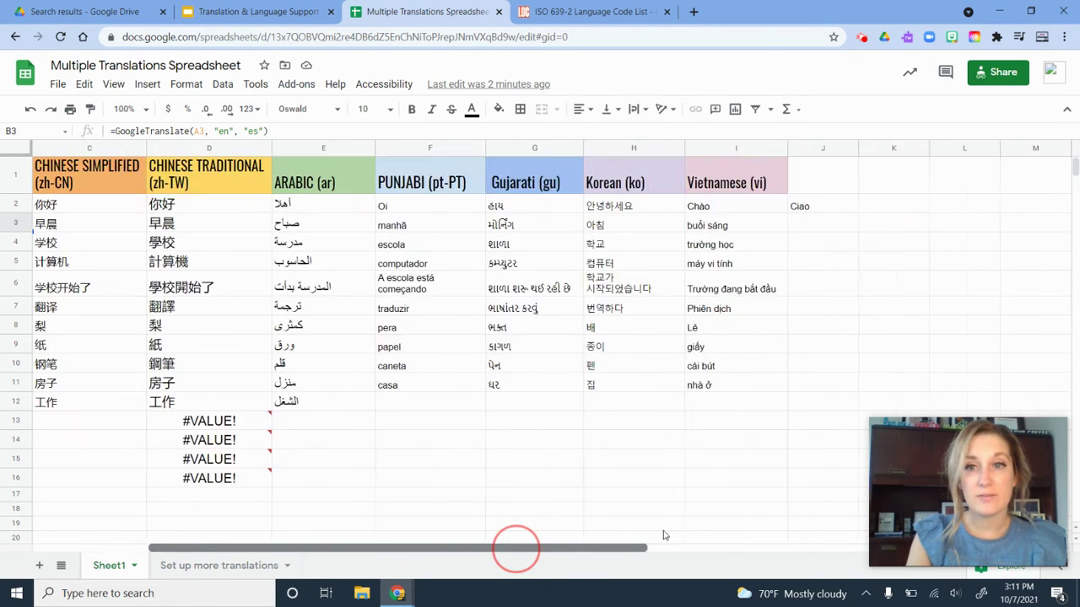
left_click(703, 206)
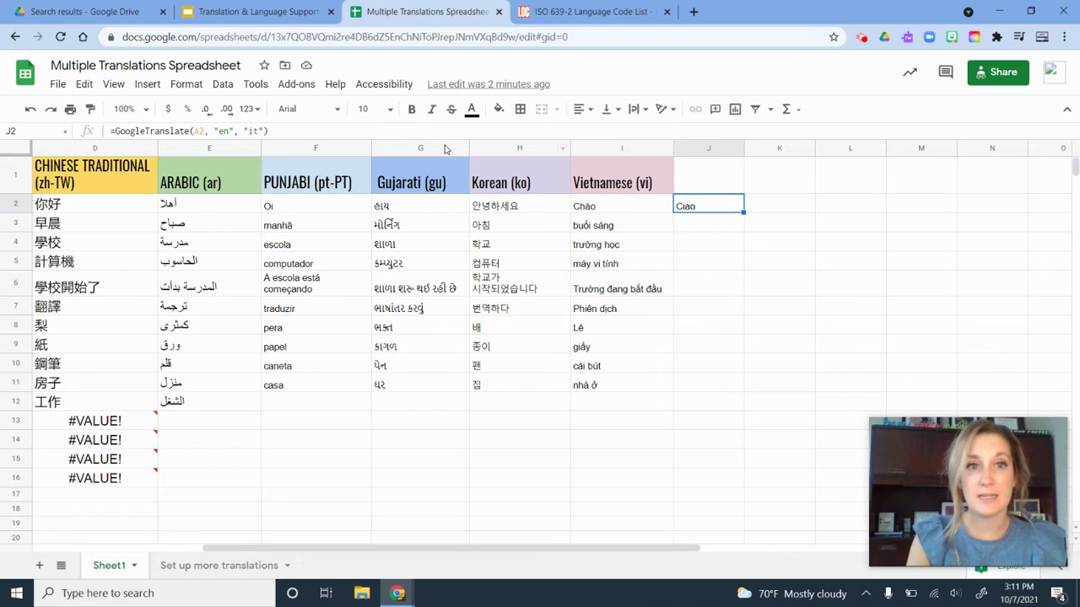
left_click(257, 131)
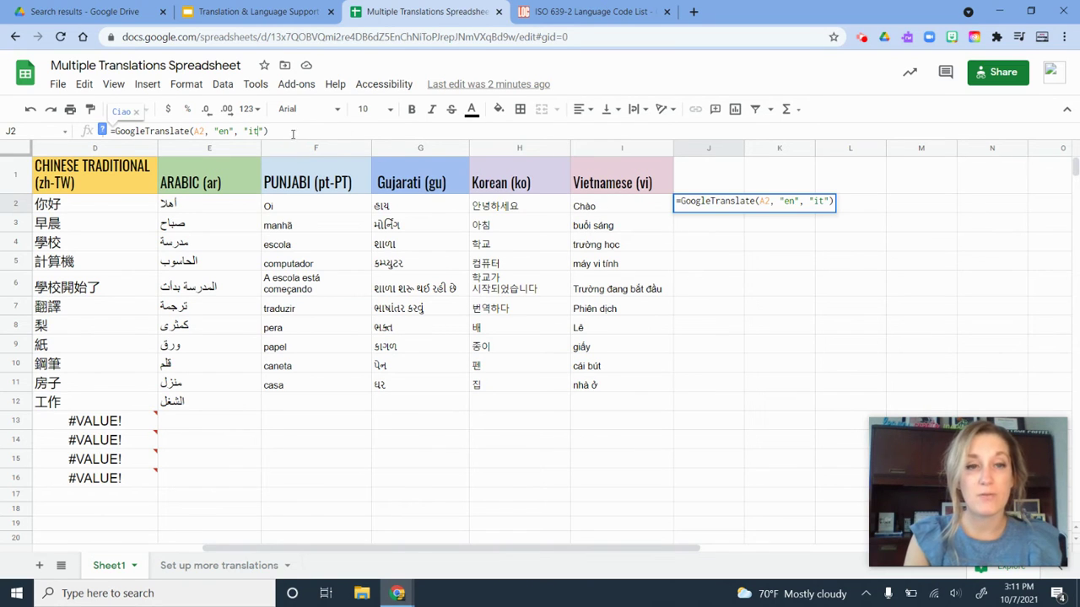
double_click(251, 131)
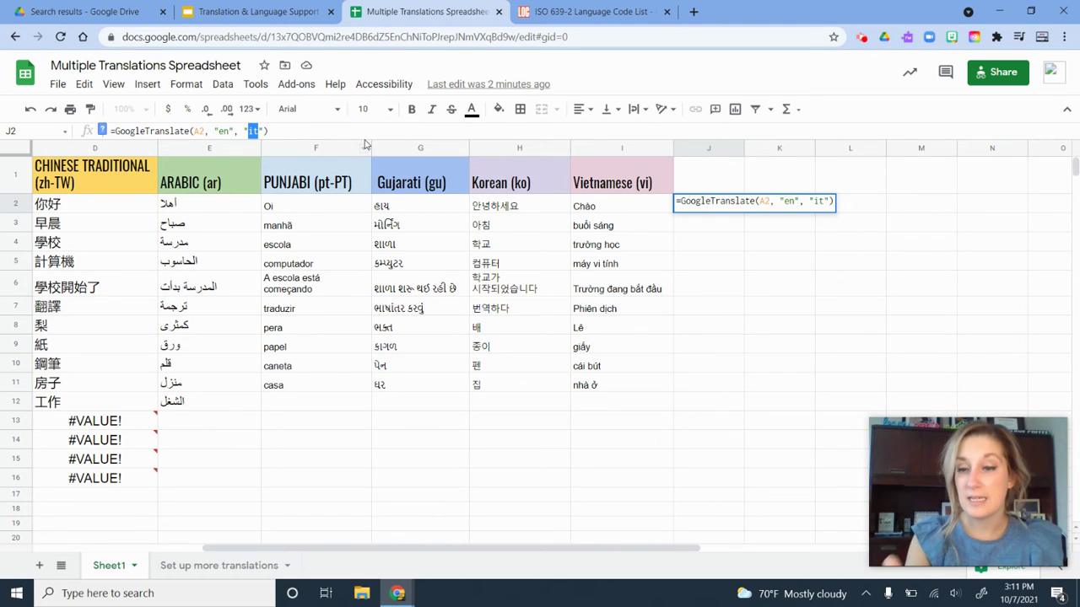
left_click(828, 283)
Fill J2's Italian formula down through J12
left_click(722, 214)
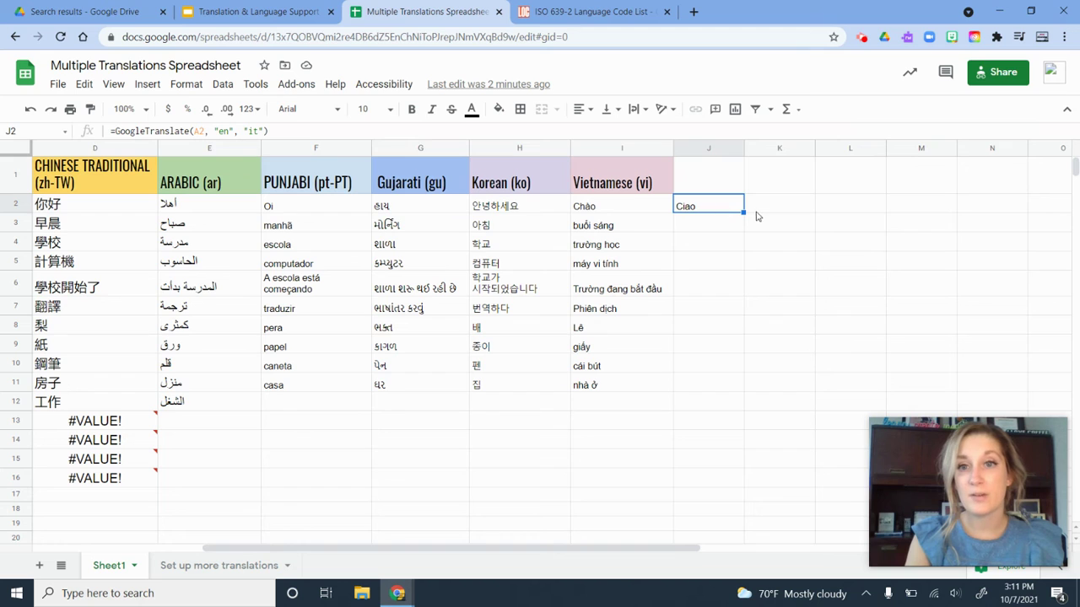
left_click_drag(744, 215, 729, 406)
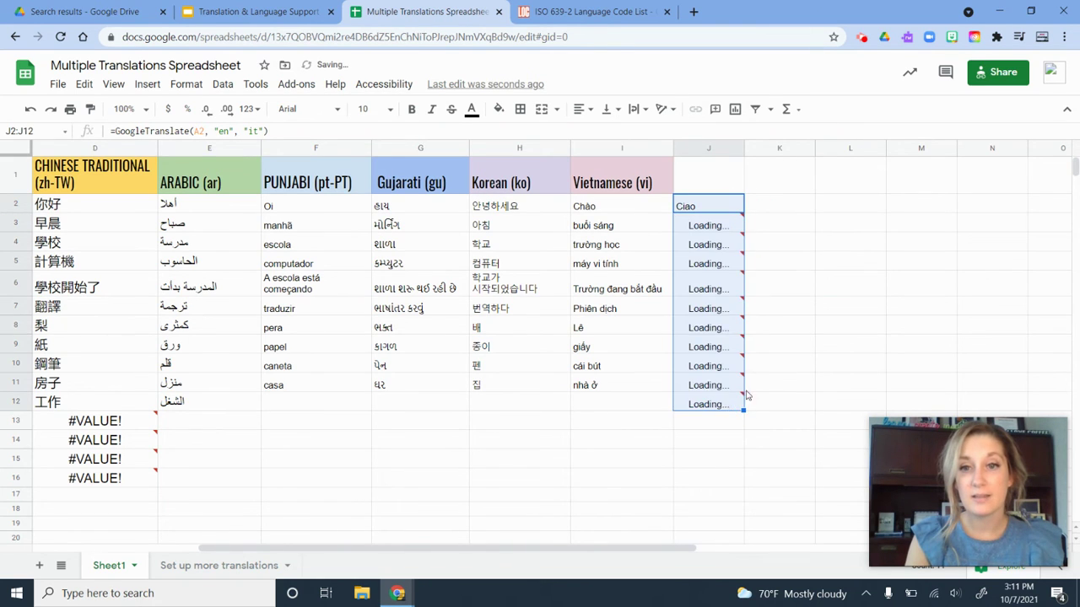
left_click(853, 365)
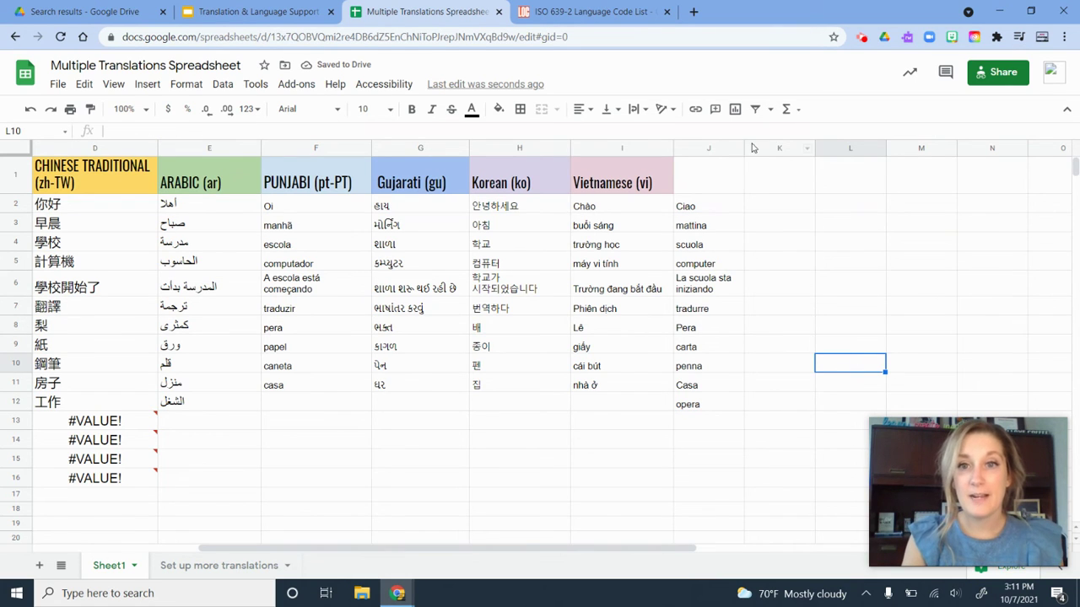
left_click(766, 206)
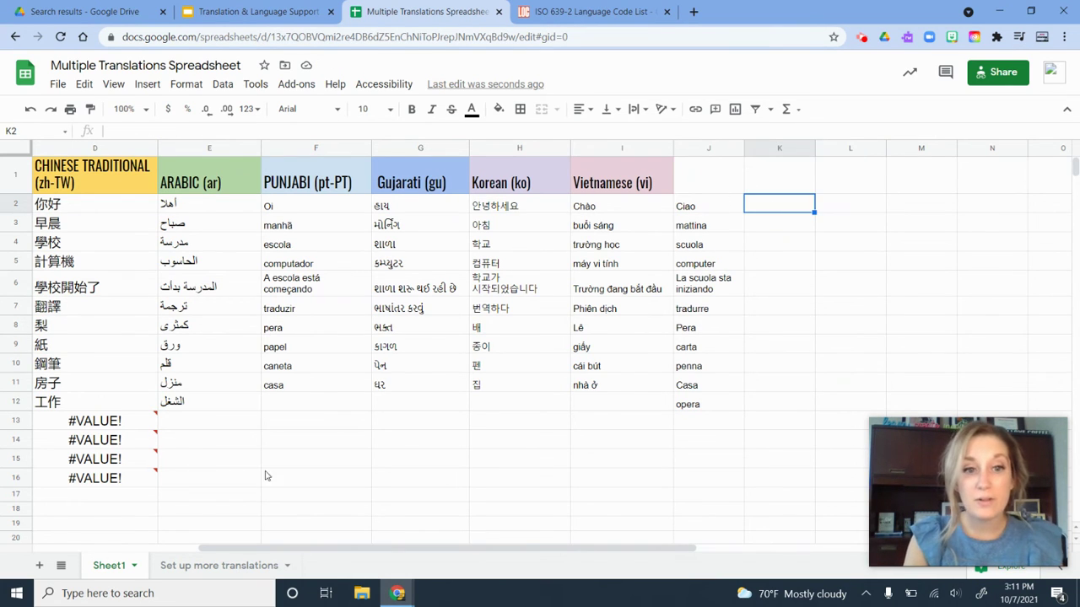
left_click(206, 567)
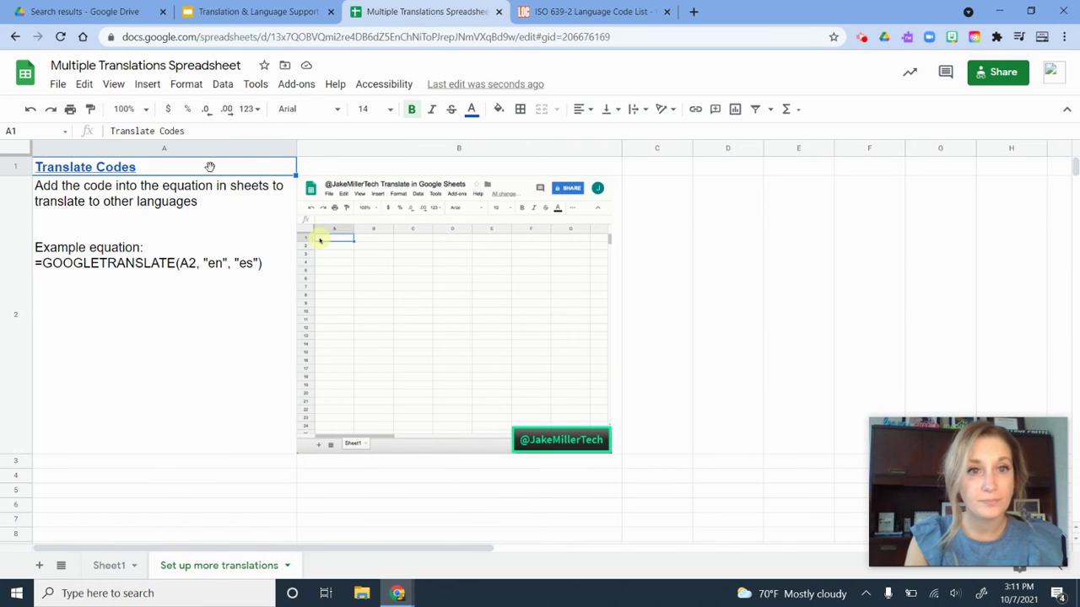
left_click(565, 7)
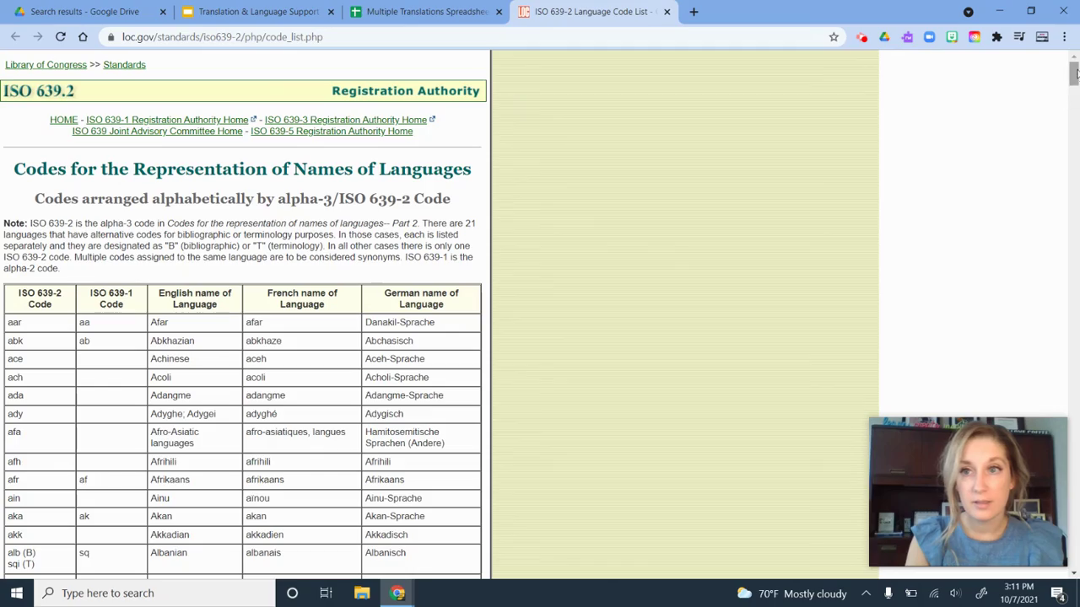
left_click_drag(1074, 75, 1076, 250)
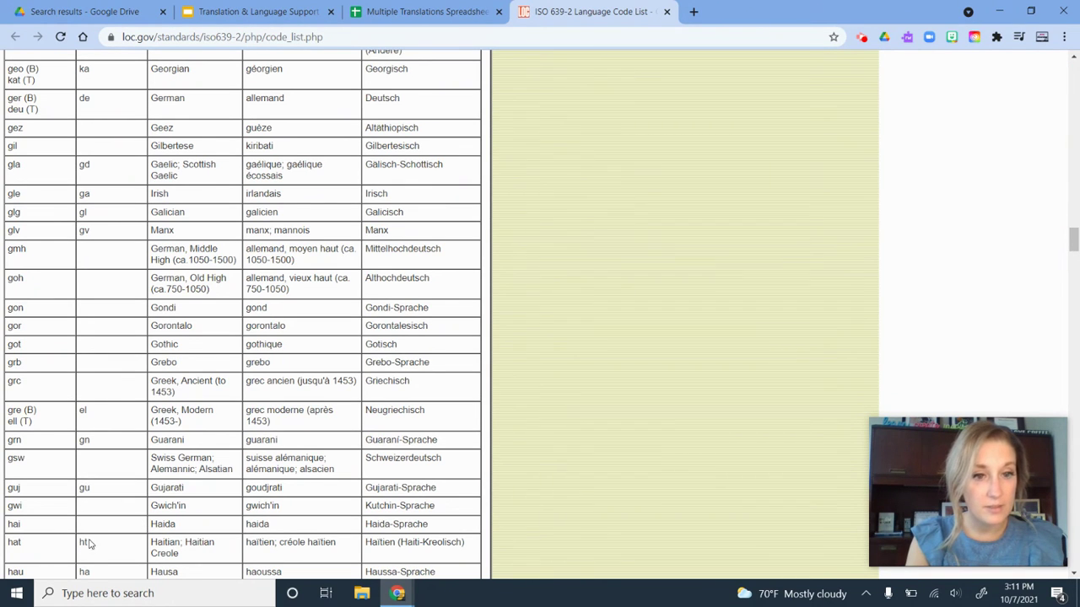
left_click(414, 11)
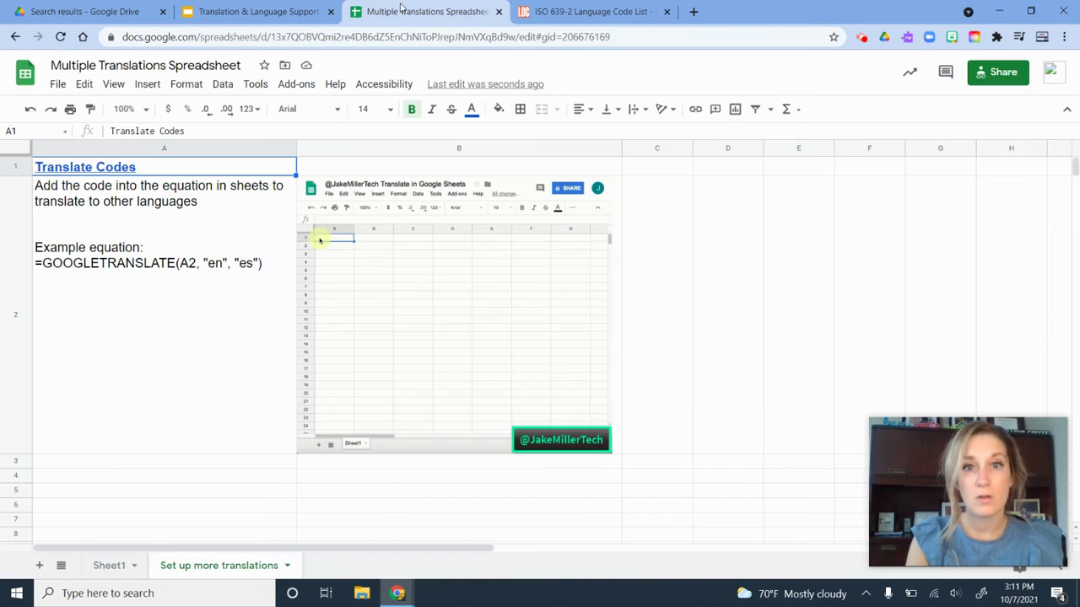
On Sheet1, copy the Italian translate formula text from J2
left_click(108, 566)
left_click(699, 208)
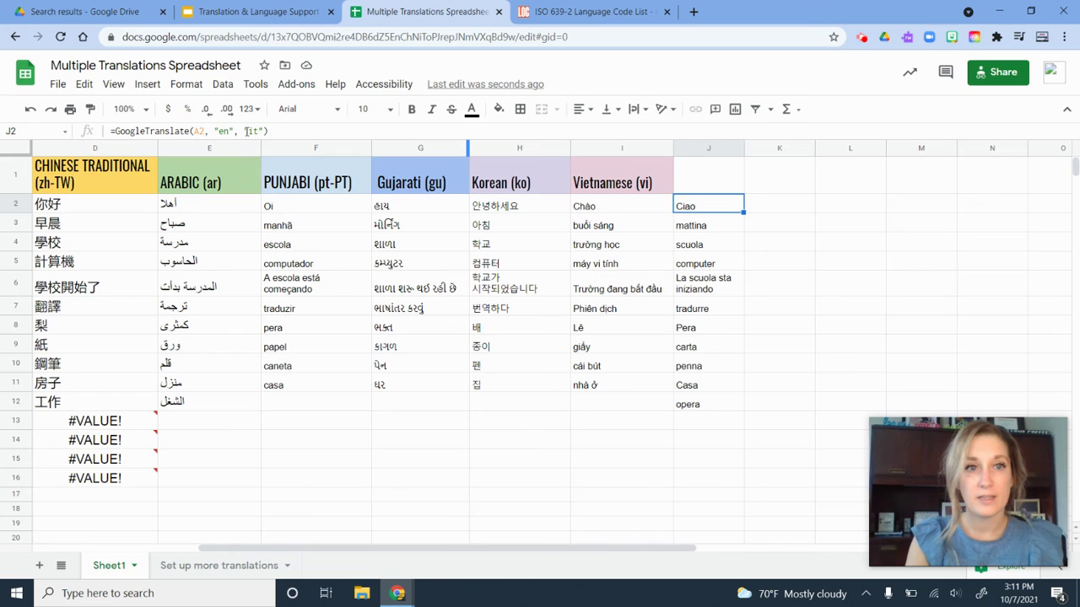
left_click_drag(253, 130, 104, 135)
key("ctrl+c")
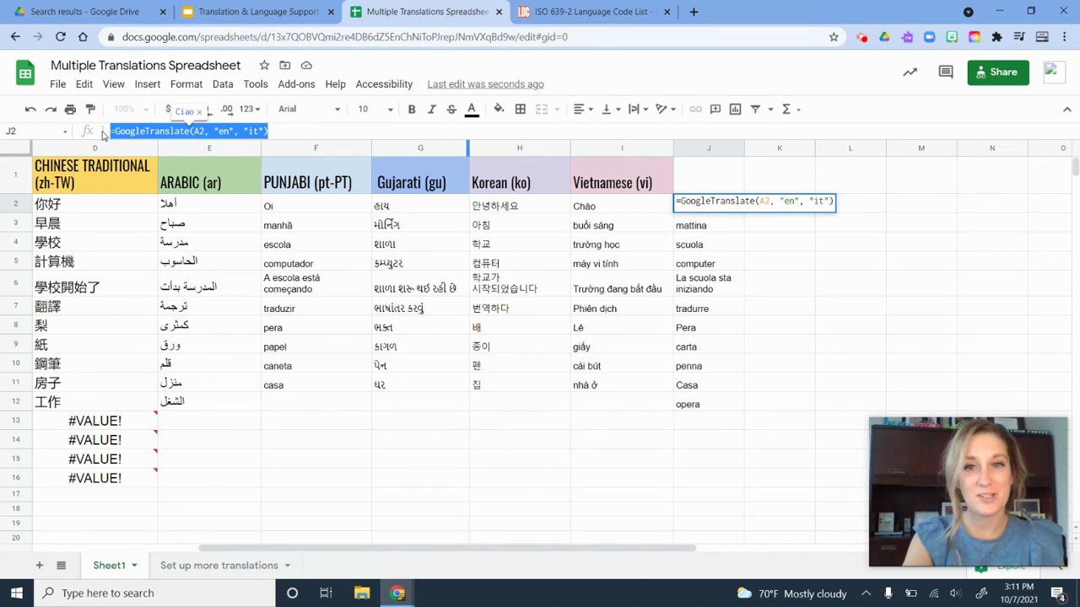
left_click(1017, 221)
Paste the formula into K2 with language code "ht", giving =GoogleTranslate(A2, "en", "ht")
left_click(783, 209)
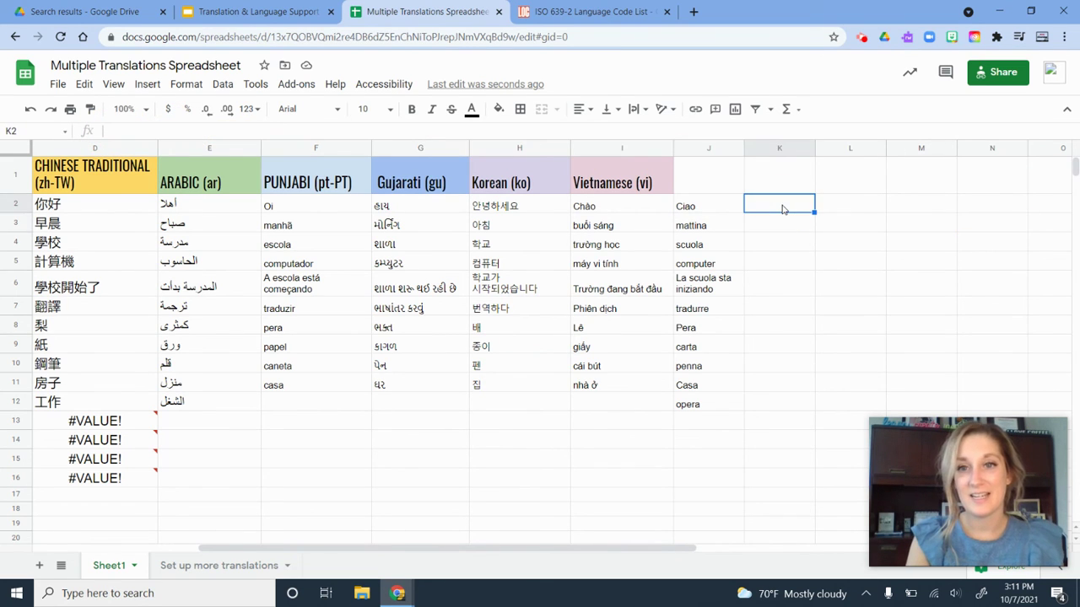
left_click(146, 132)
key("ctrl+v")
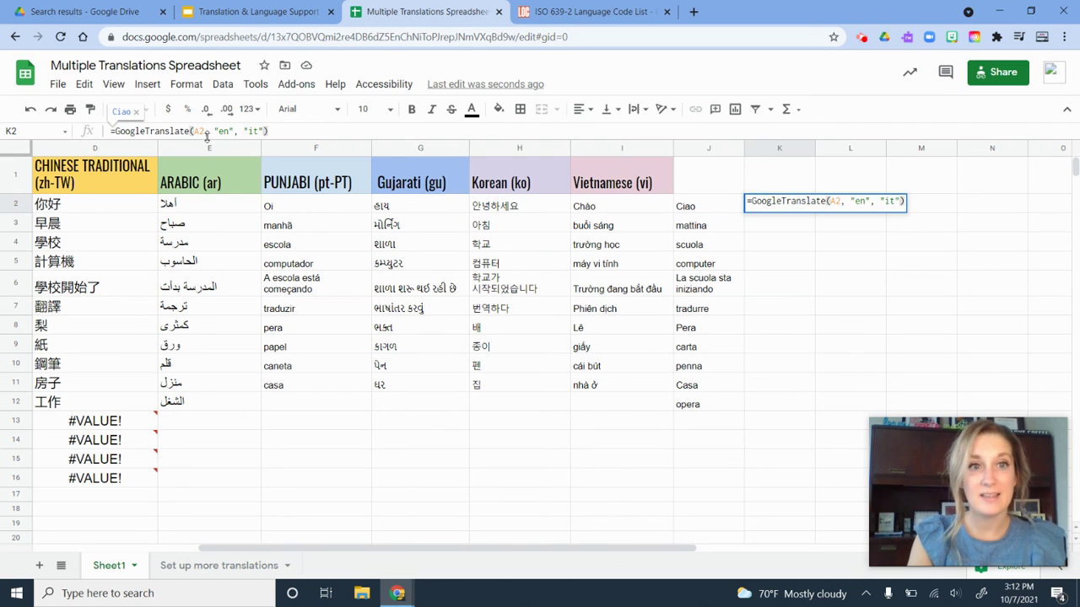
left_click(255, 131)
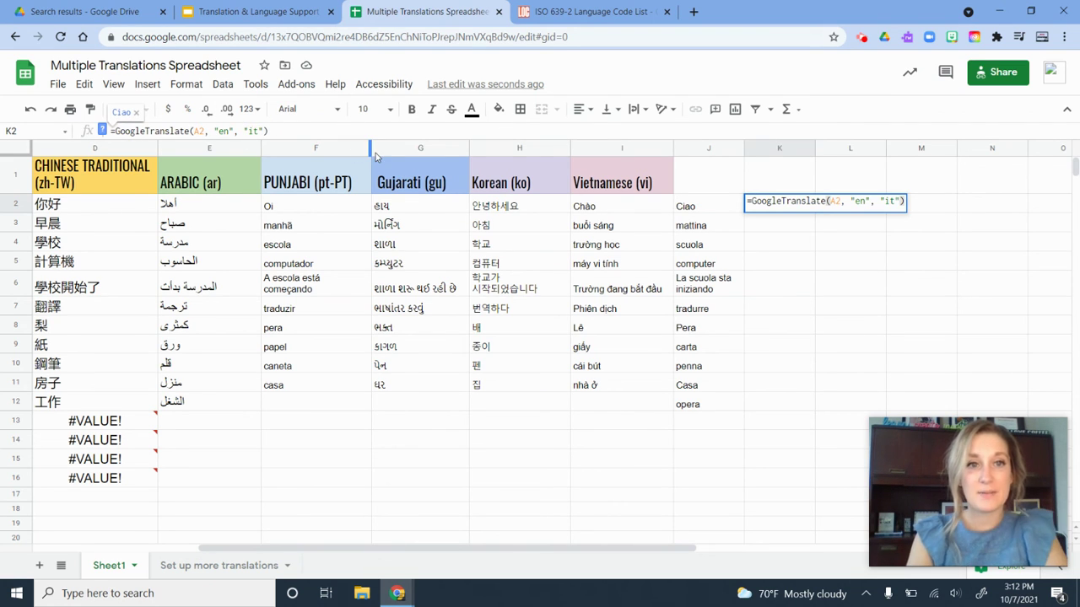
key("Delete")
key("BackSpace")
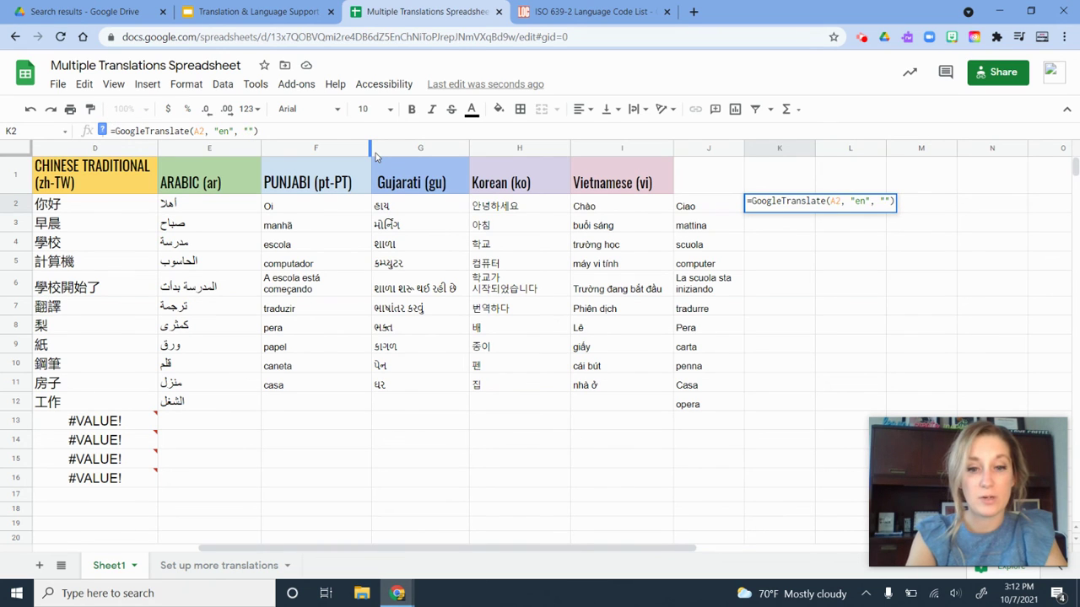
type("ht")
key("Return")
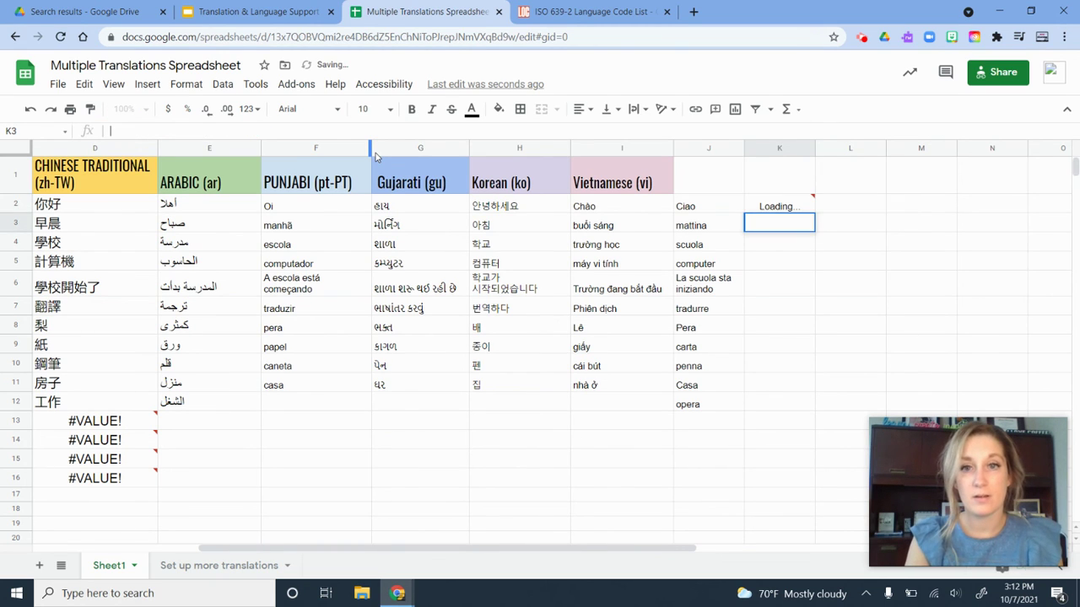
double_click(786, 207)
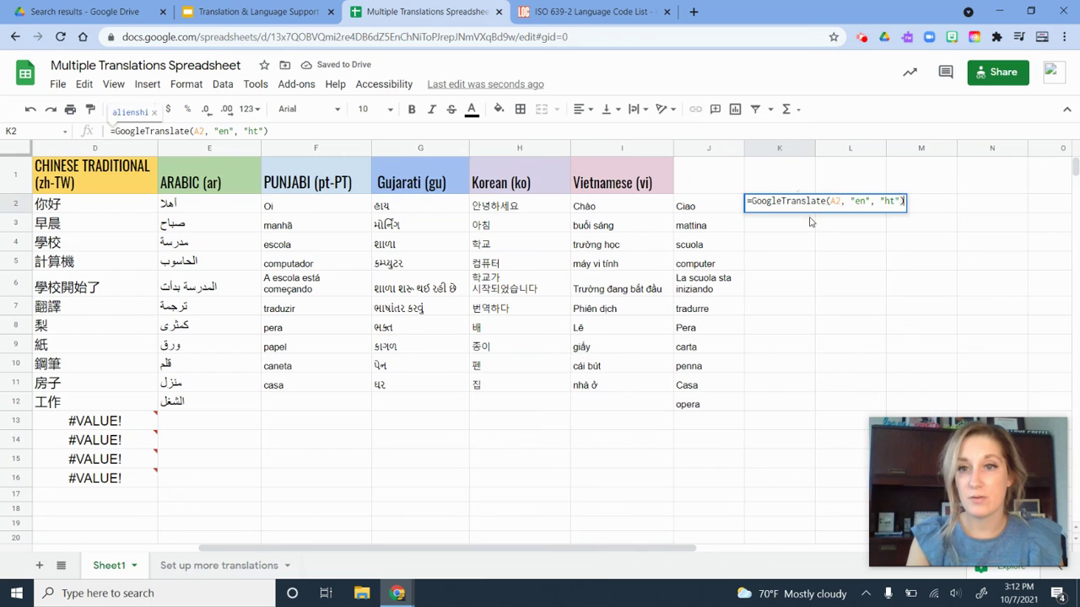
left_click(882, 249)
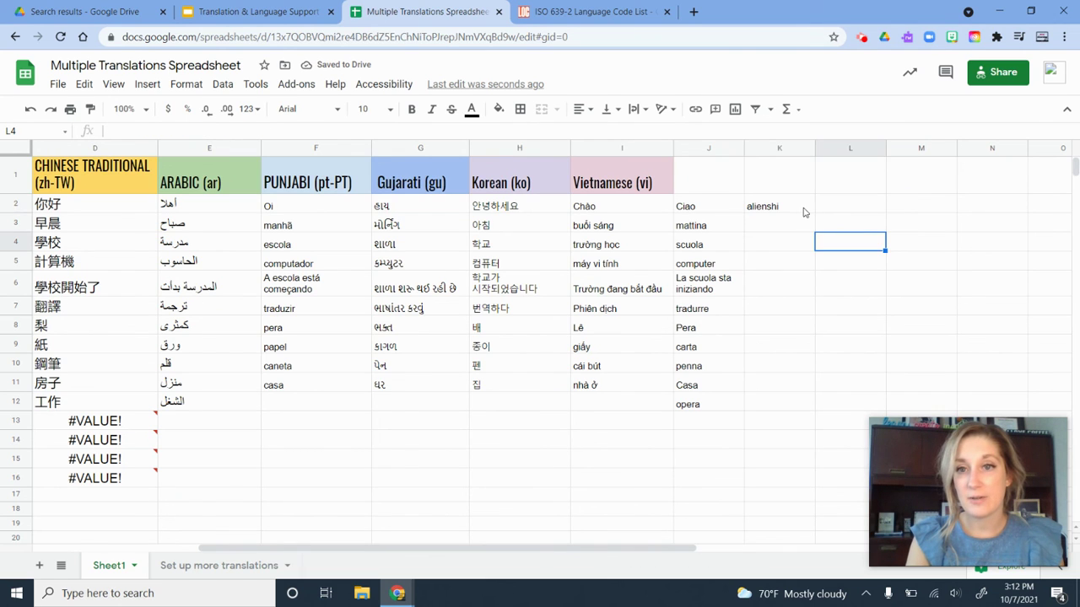
Fill K2's Haitian Creole formula down to K12 and scroll the sheet back left
left_click(805, 208)
left_click_drag(815, 213, 803, 405)
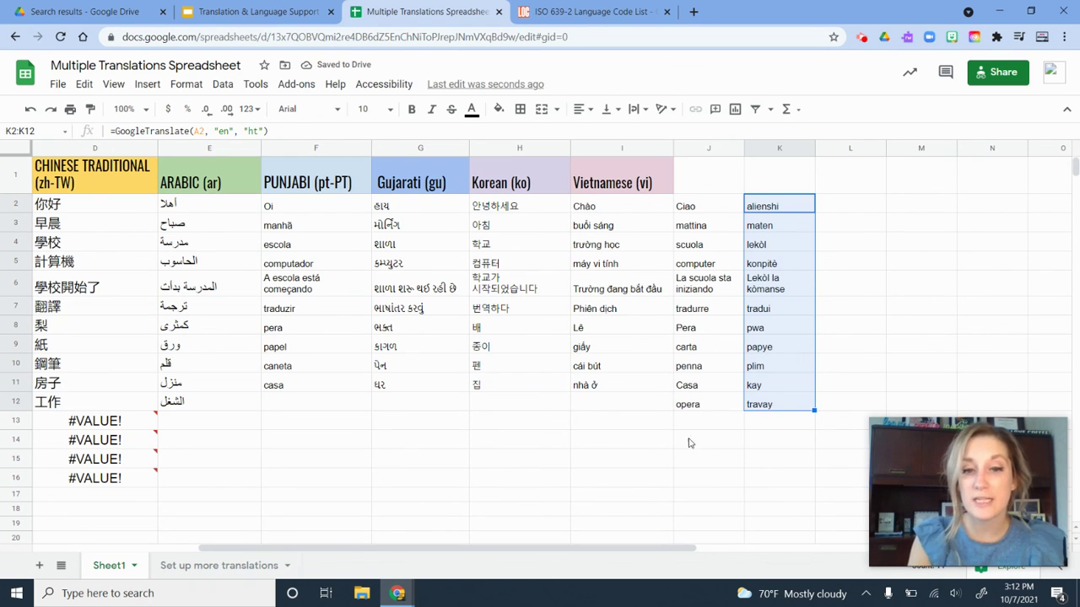
left_click_drag(509, 548, 334, 547)
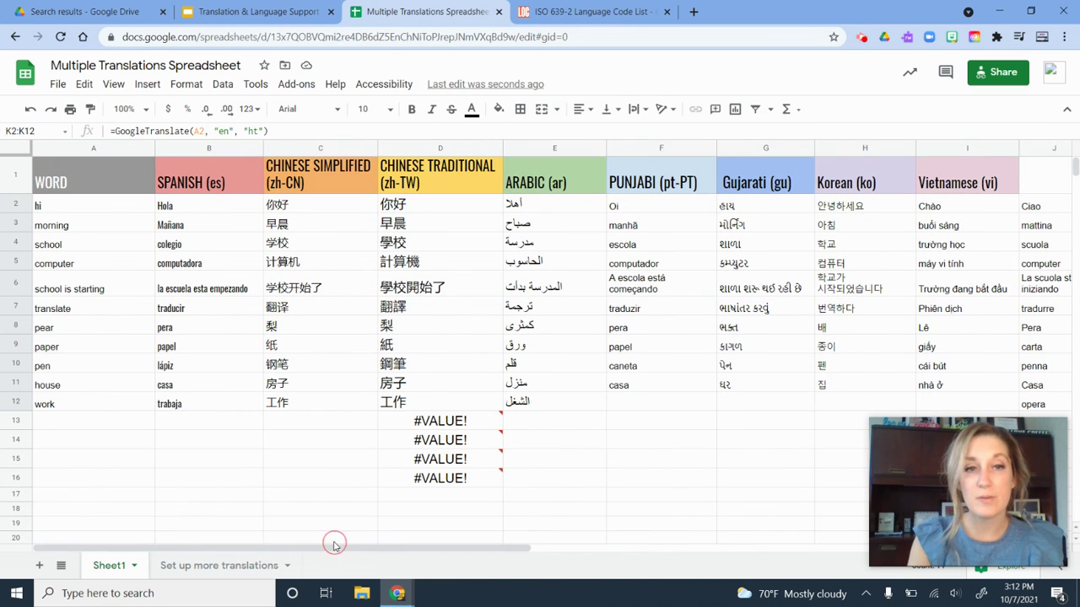